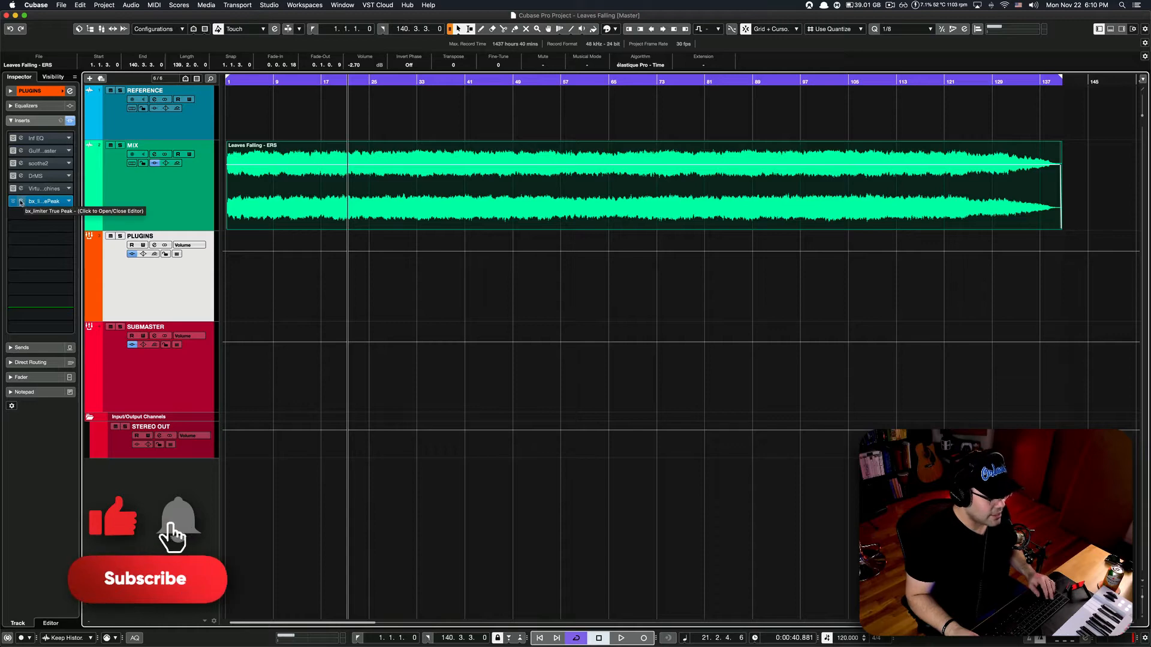
Step: Open the bx_limiter True Peak on the PLUGINS track and load its 43 Ready For Streaming preset
left_click(22, 201)
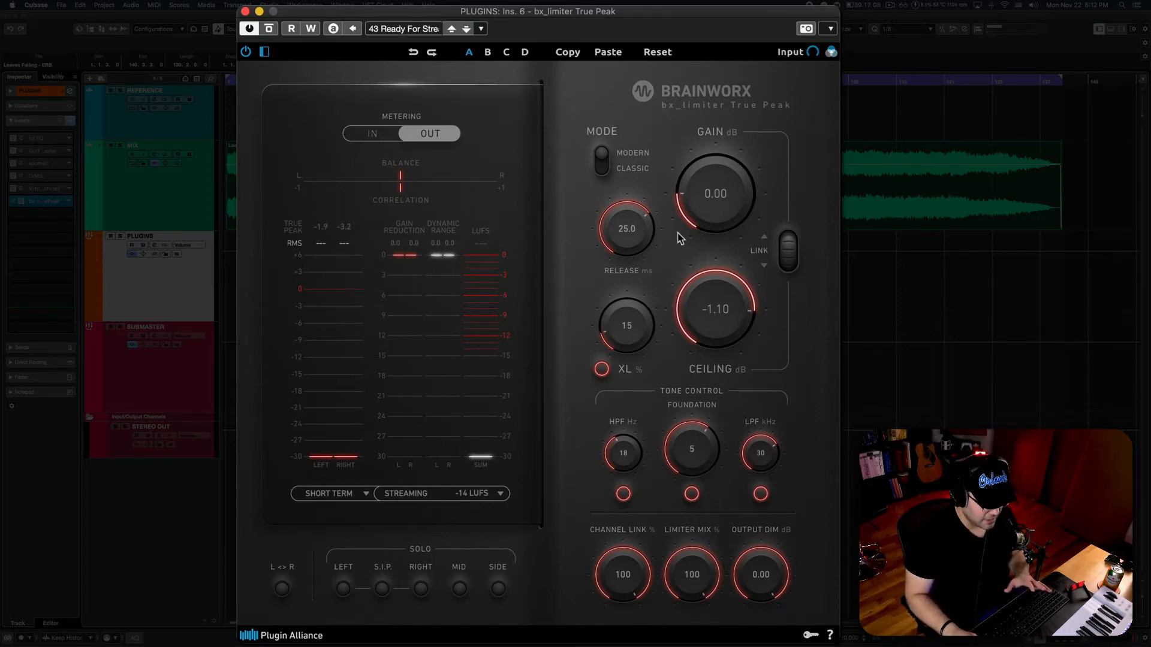
left_click(402, 29)
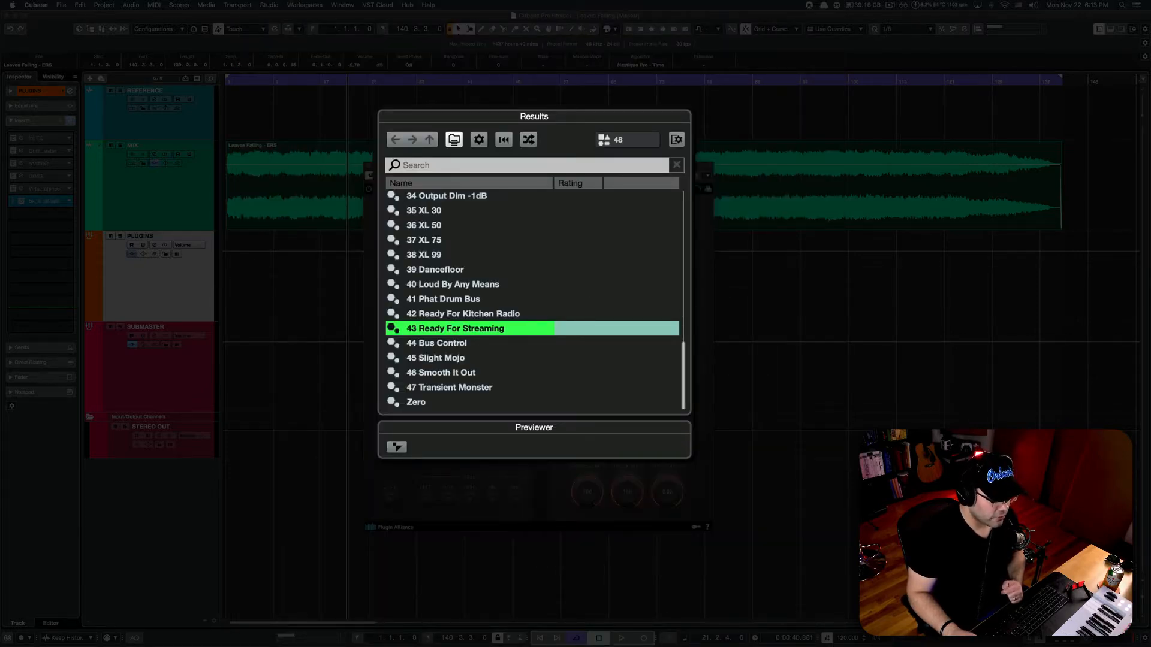
double_click(456, 329)
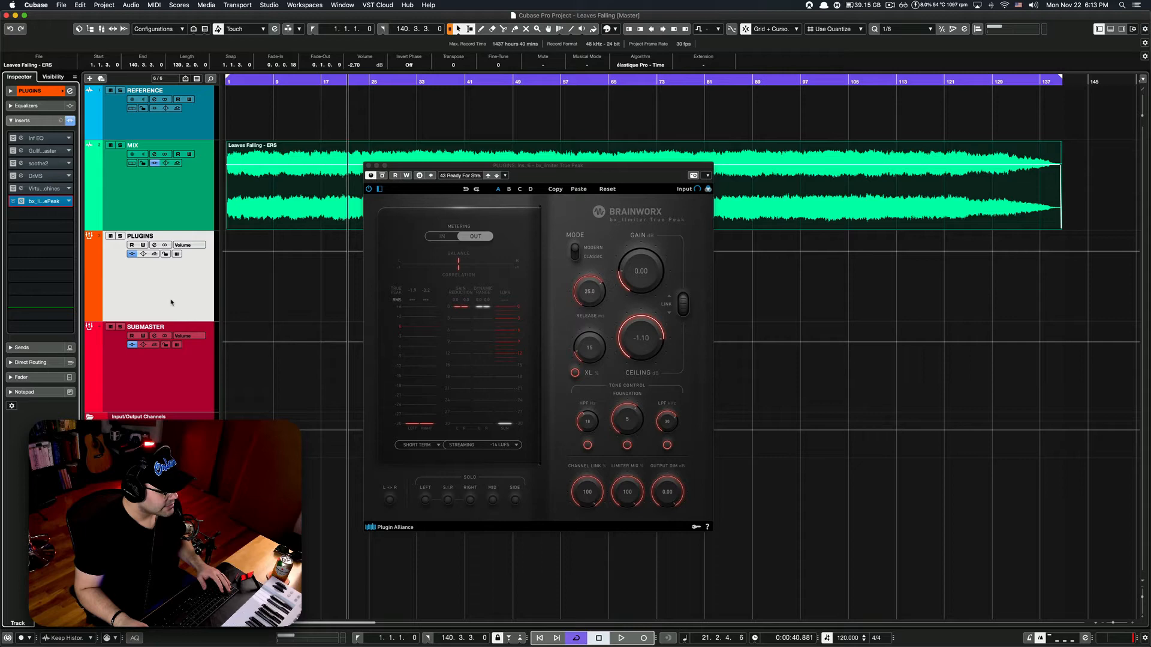
Step: Open the metering inserts of the SUBMASTER track and reset the Dynameter and the Loudness Penalty Analyzer
left_click(174, 372)
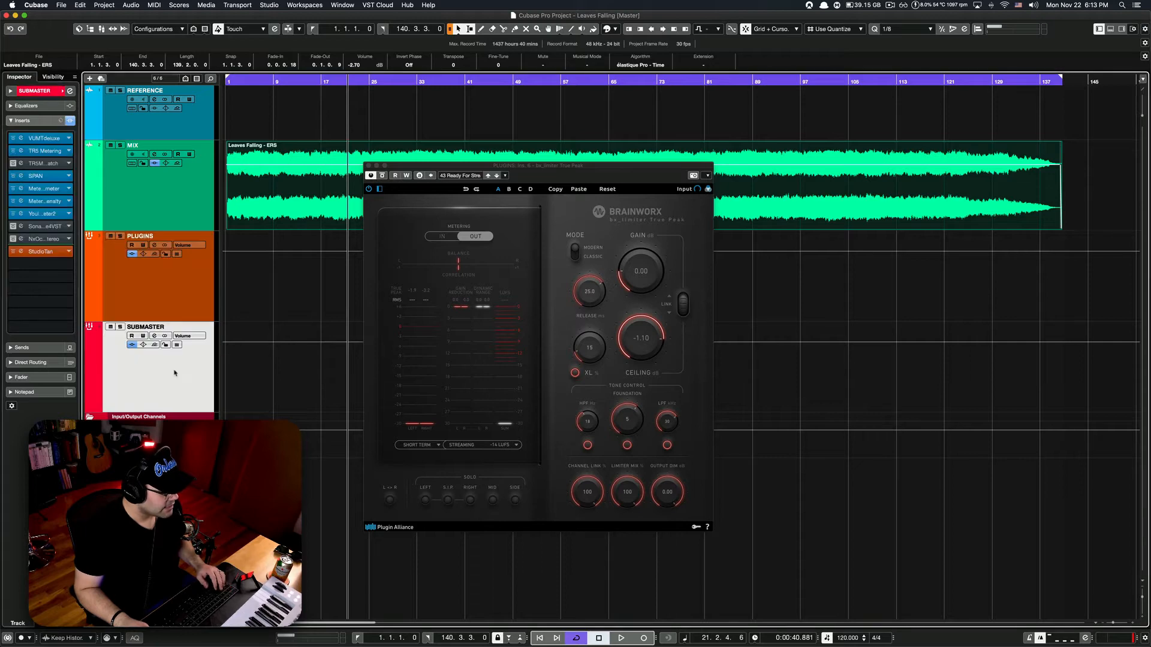
left_click(21, 201)
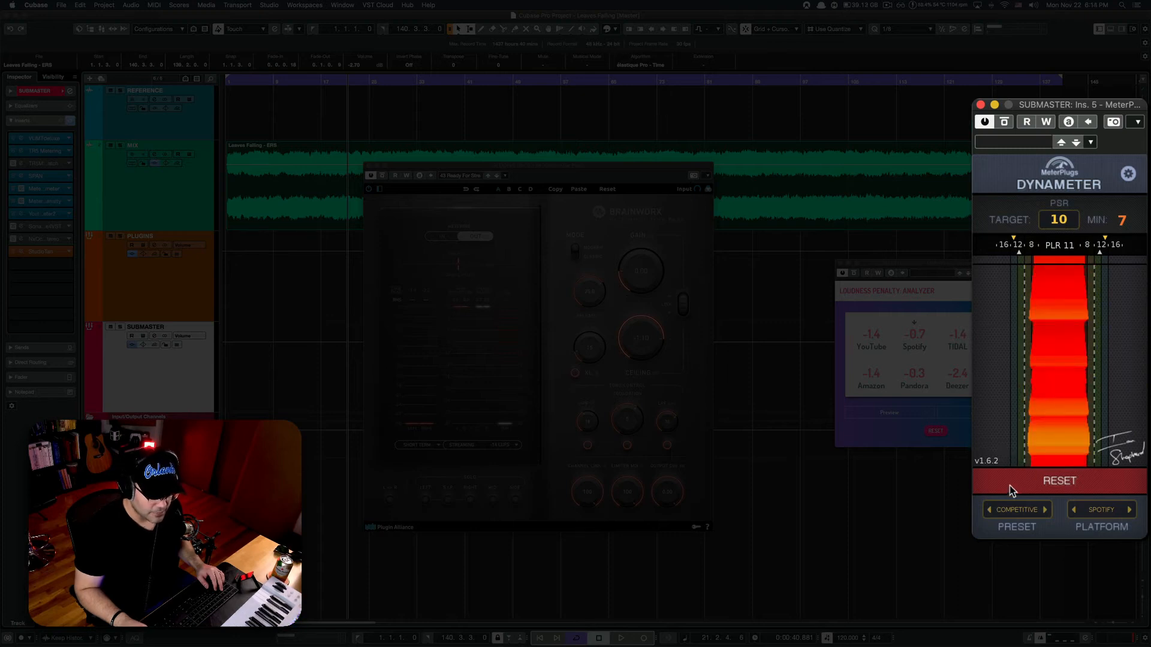
left_click(997, 483)
left_click(936, 431)
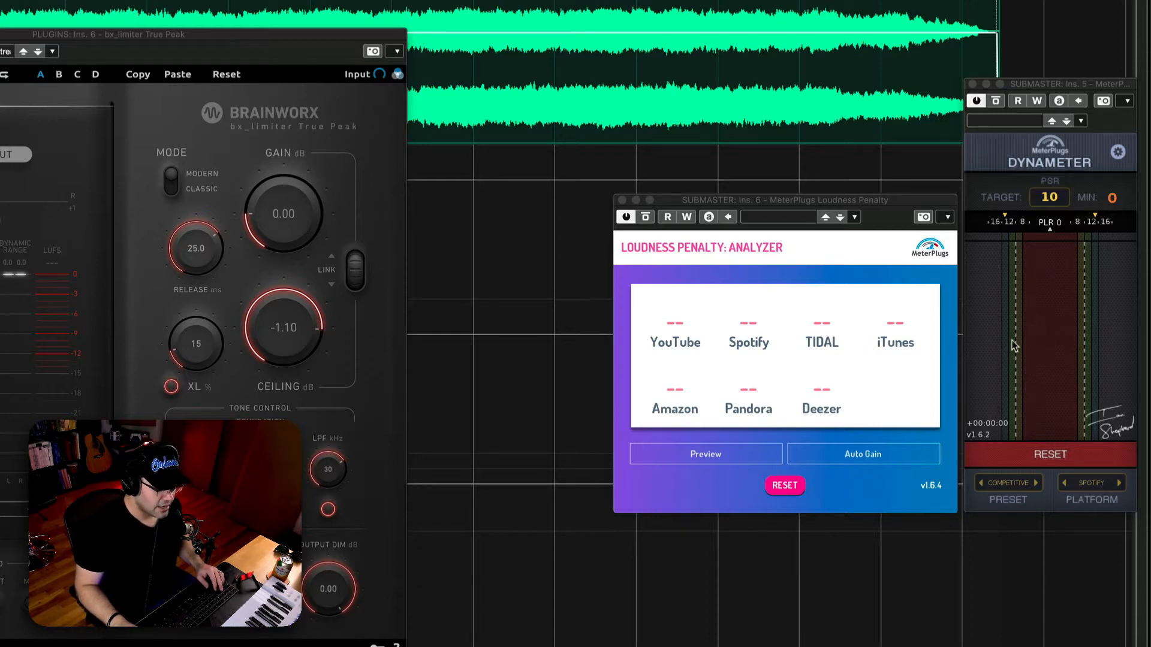
left_click(862, 202)
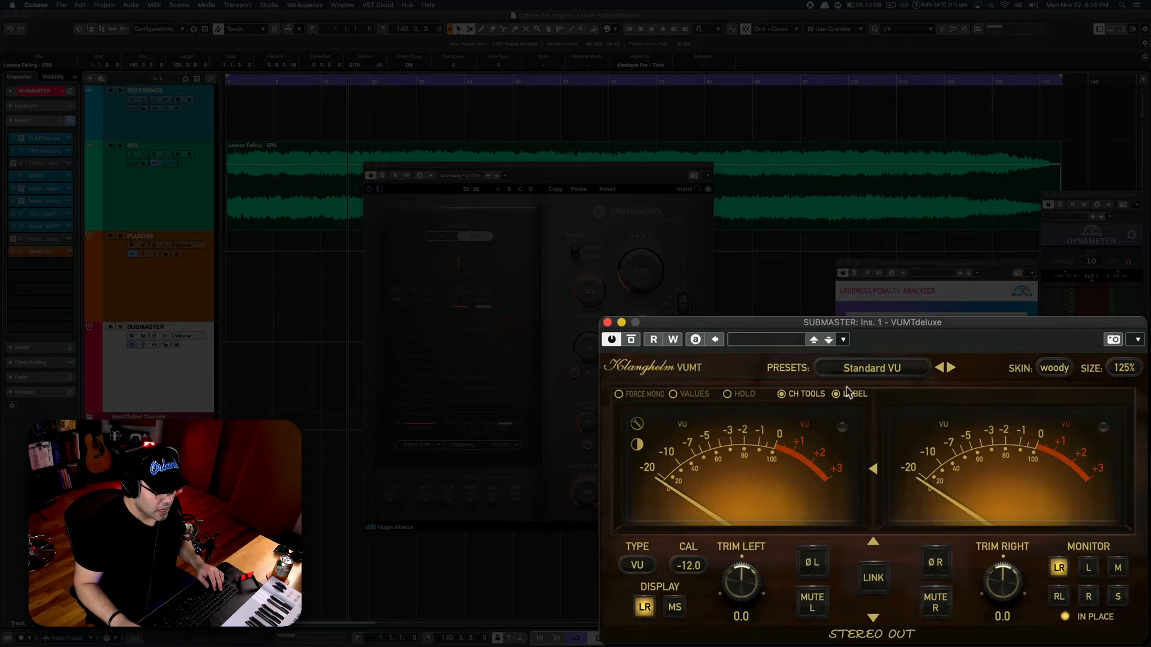
Step: Examine the TR5 Metering and SPAN displays on the SUBMASTER track and close both editors
left_click(21, 153)
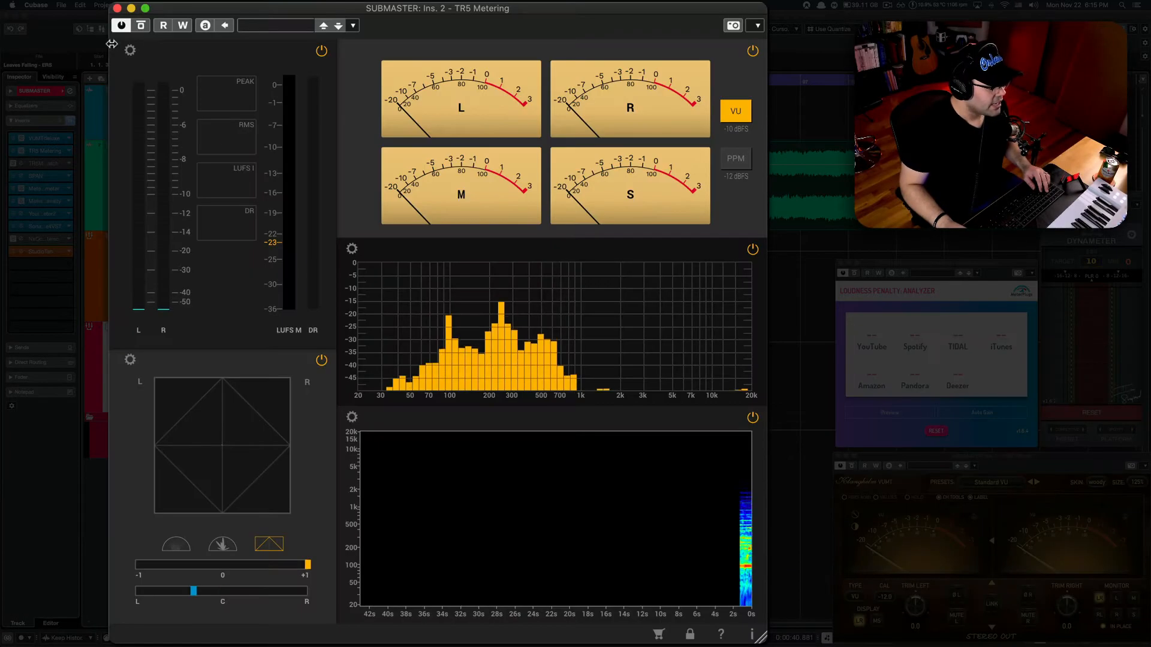
left_click_drag(449, 17, 436, 12)
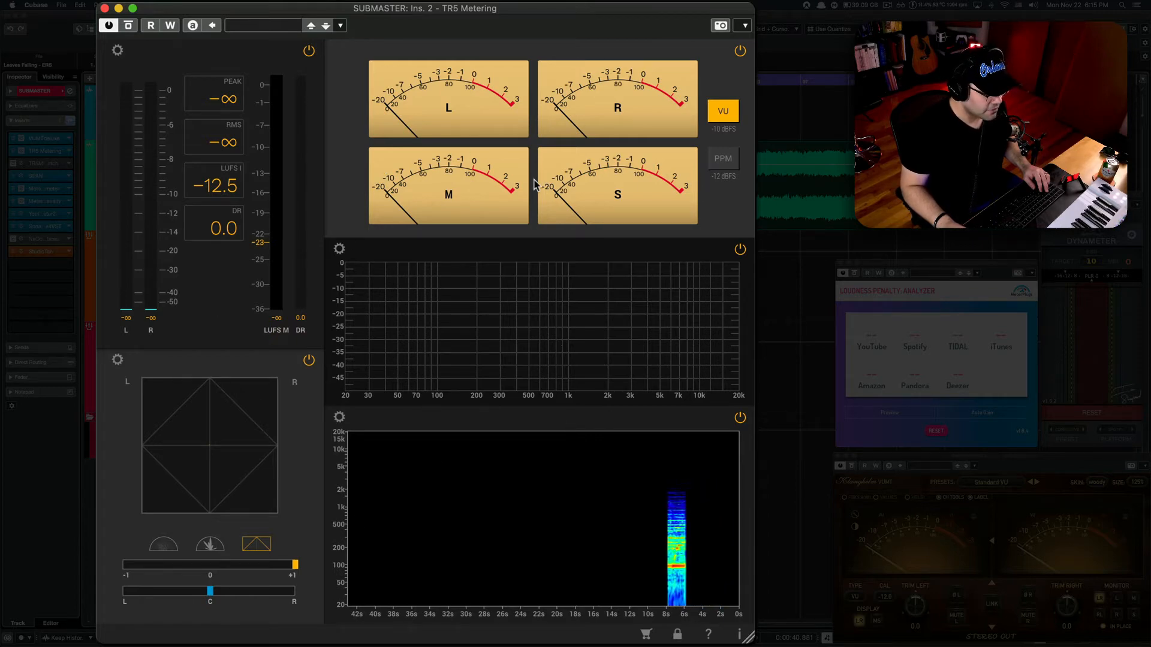
left_click(105, 8)
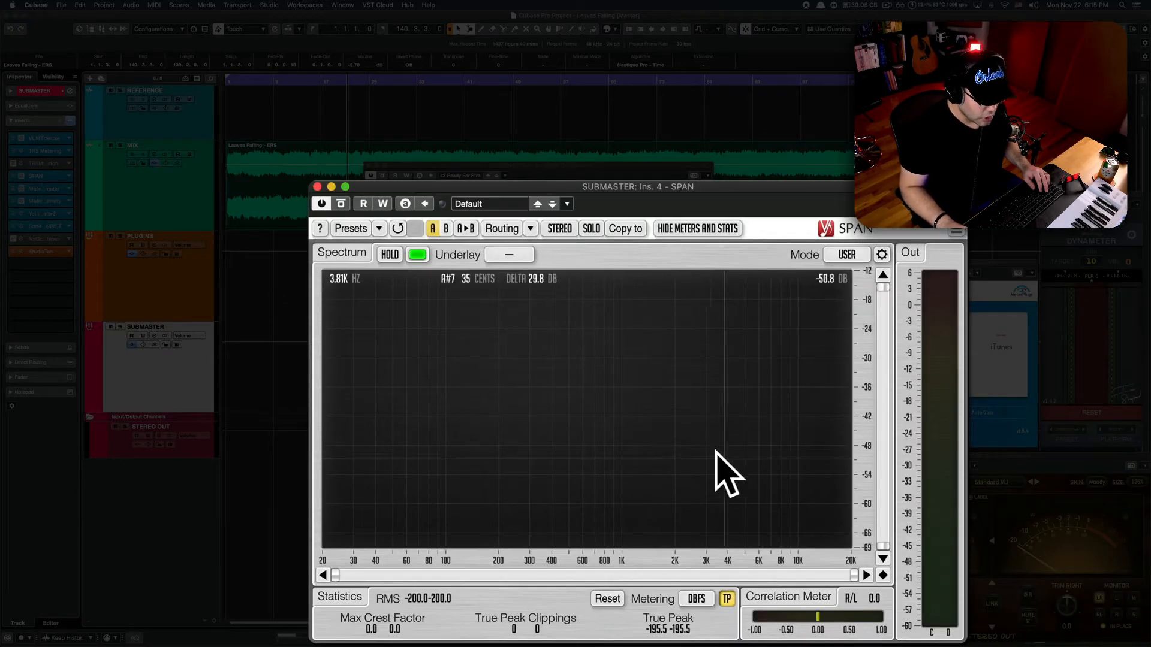
left_click(317, 187)
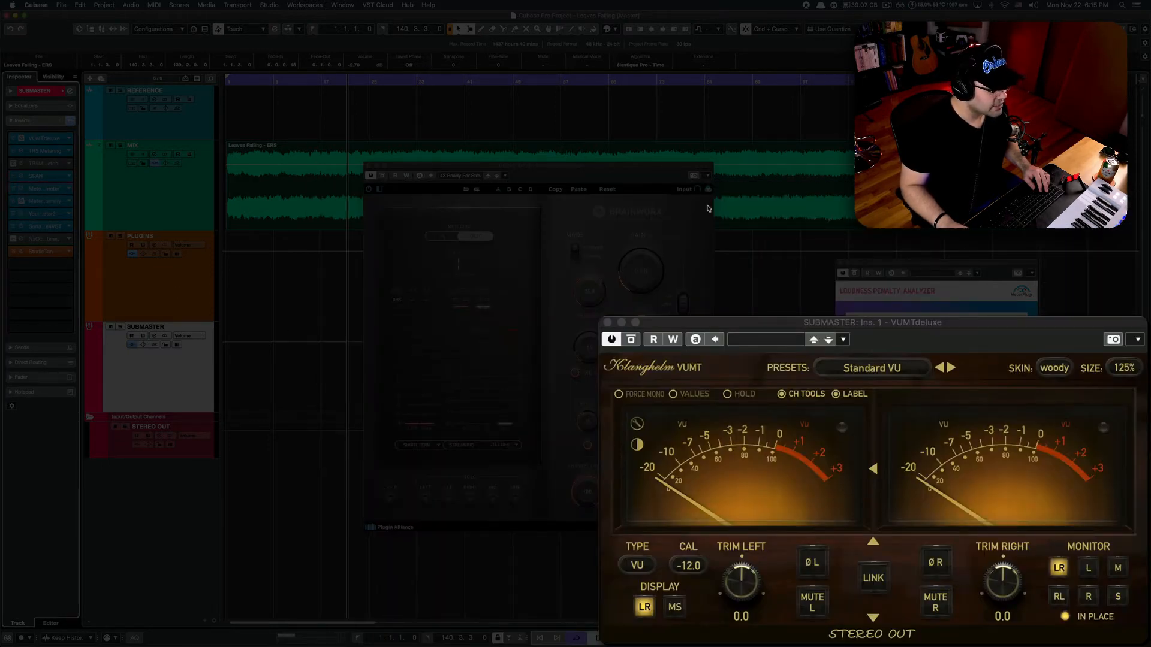
Step: Examine the Youlean Loudness Meter 2 and the Nx Ocean Way Nashville monitoring plug-in on the SUBMASTER track
left_click(22, 213)
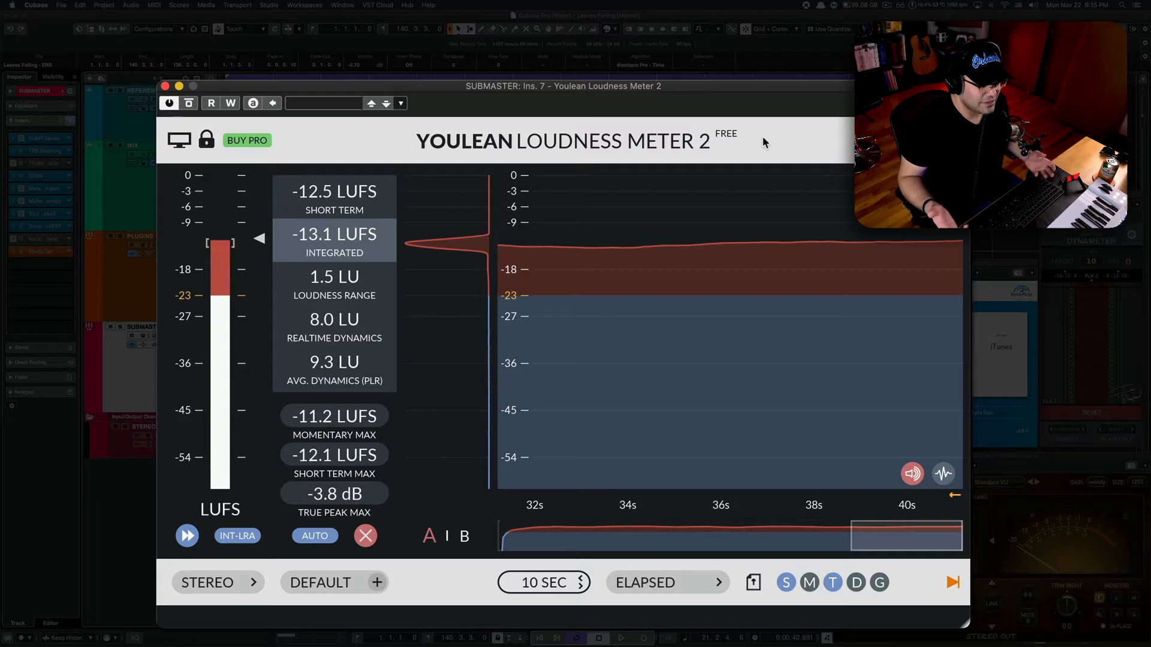
mouse_move(700, 211)
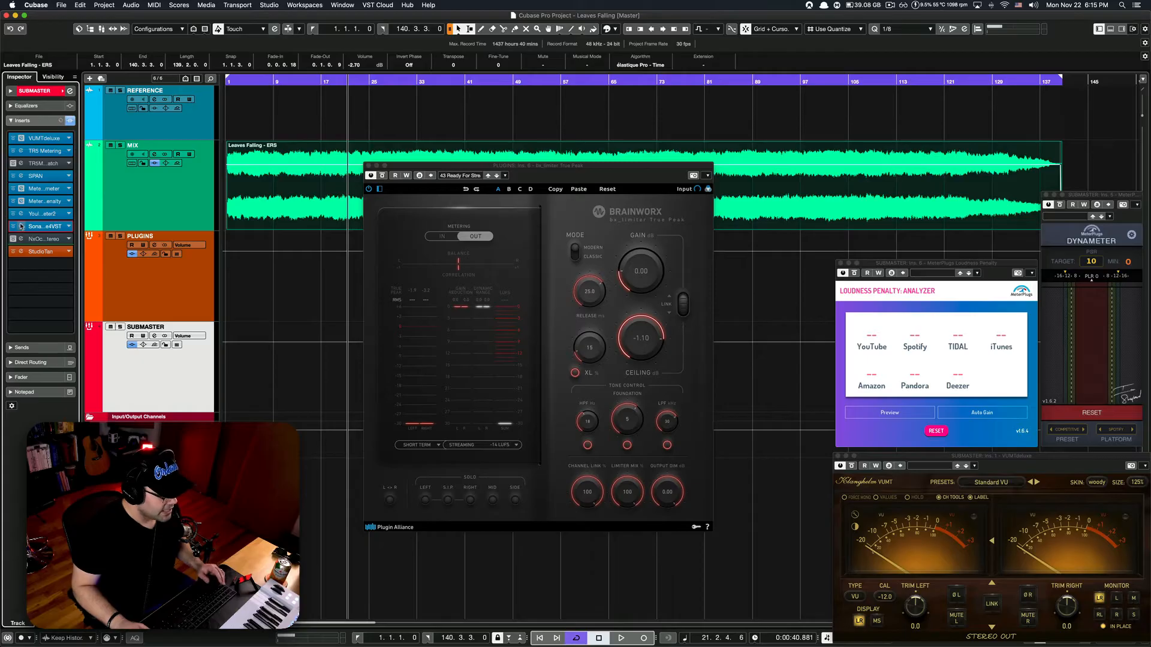
left_click(21, 226)
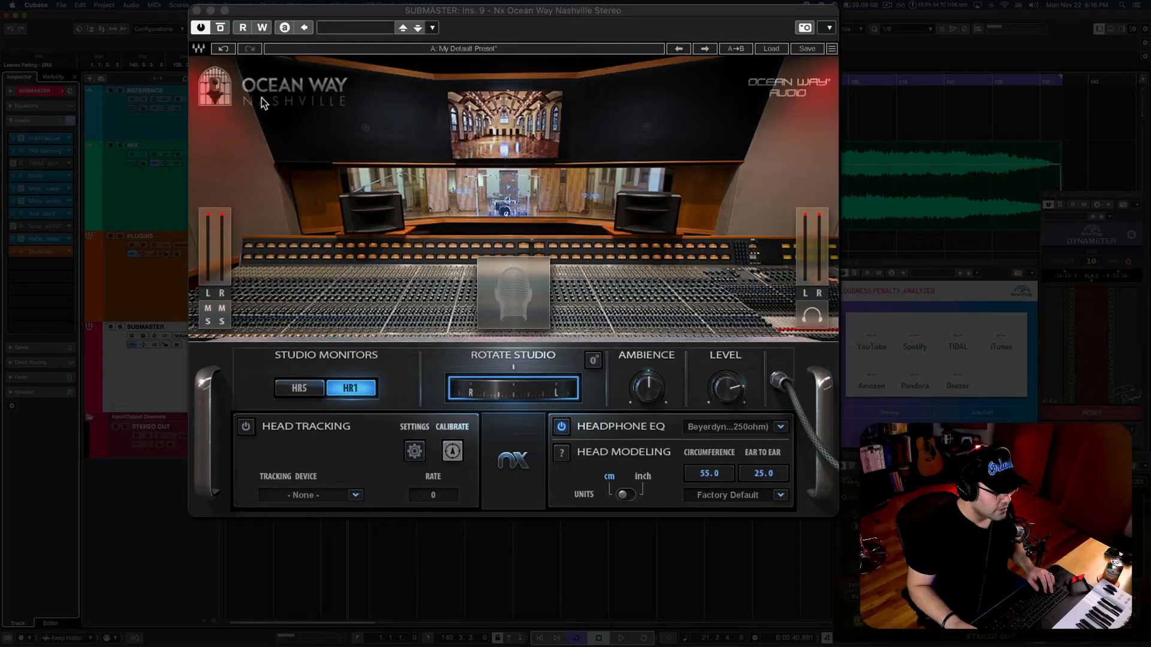
left_click_drag(494, 19, 480, 36)
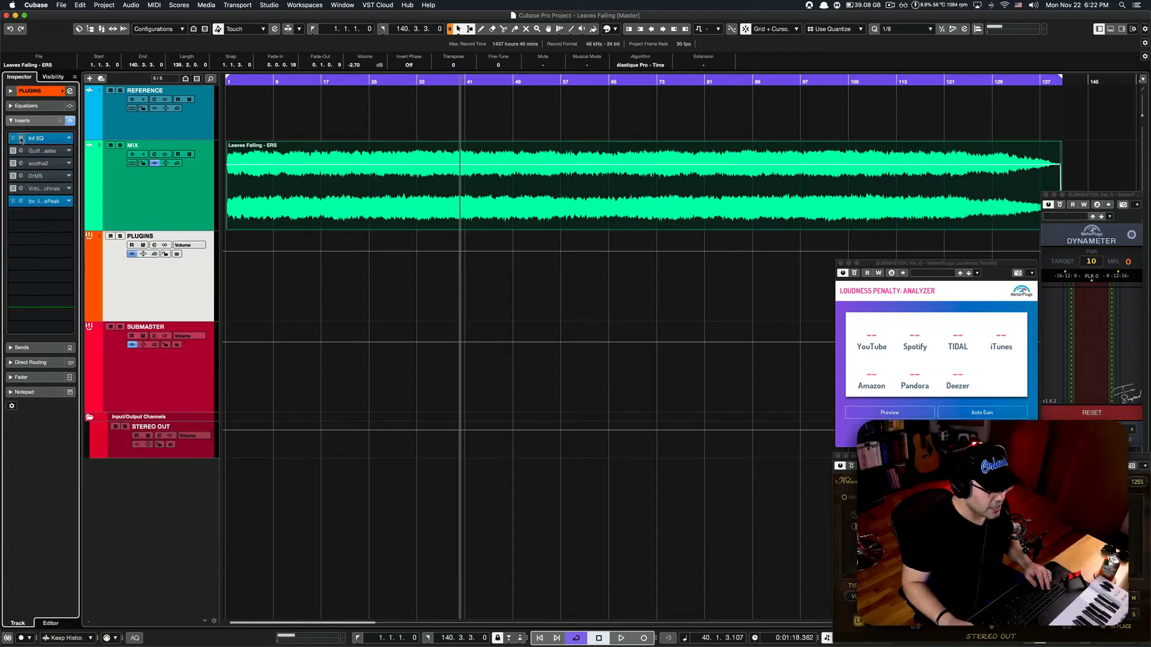
Step: Open the Infinity EQ on the PLUGINS track and examine the boosts and cuts of its bands
left_click(21, 139)
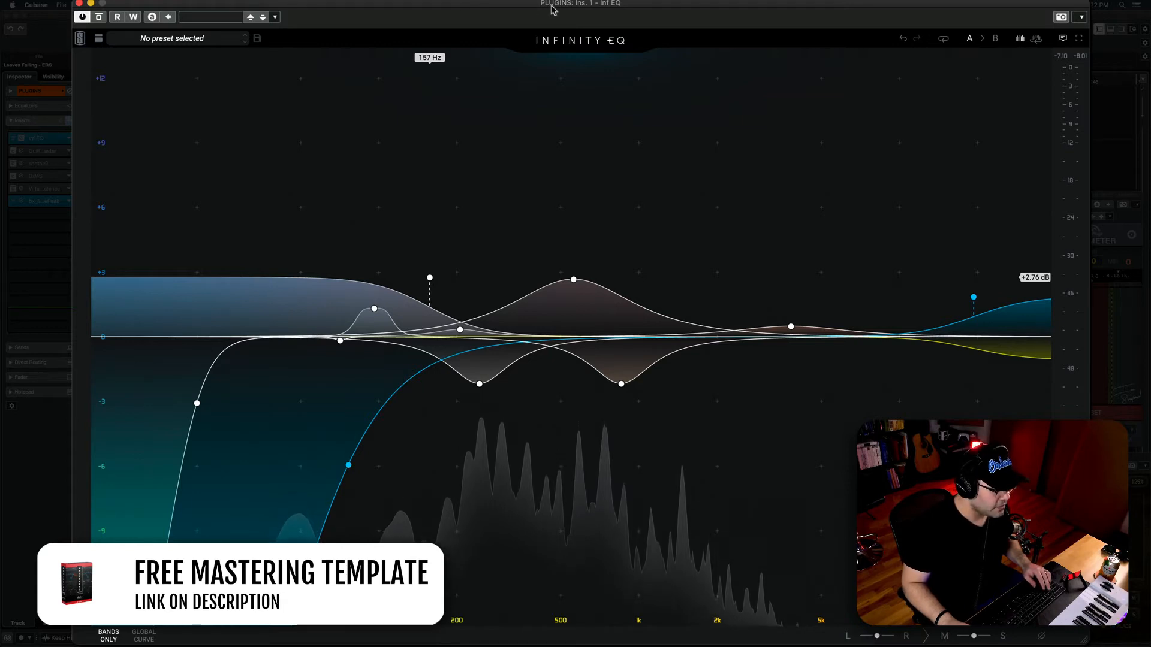
left_click_drag(552, 9, 483, 14)
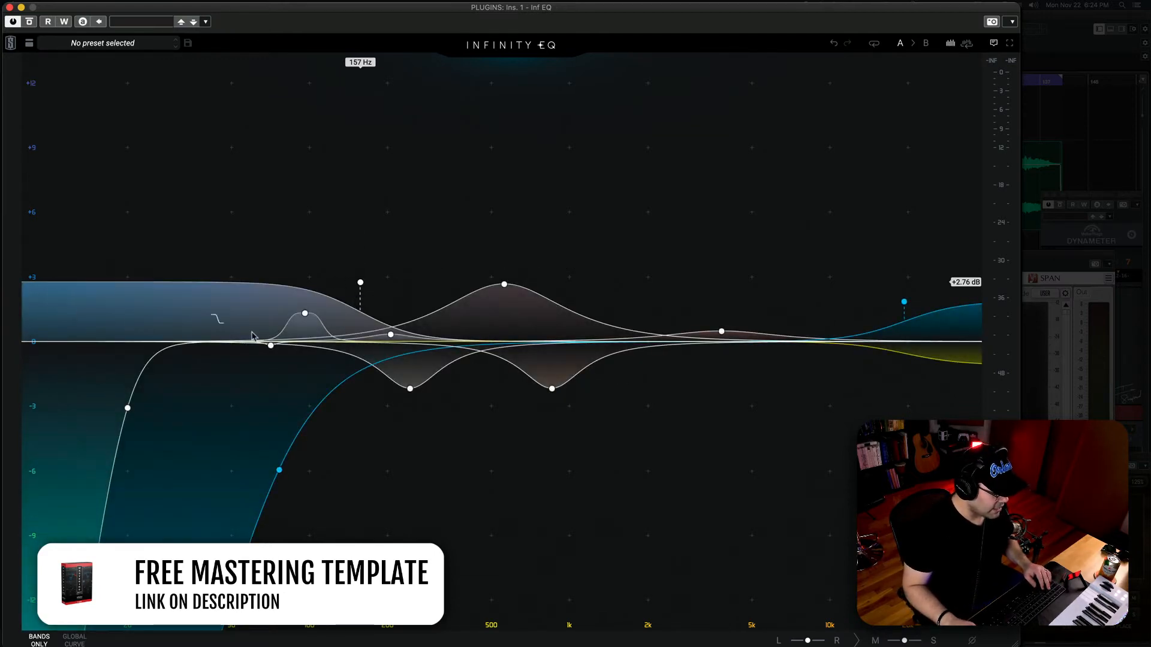
mouse_move(391, 336)
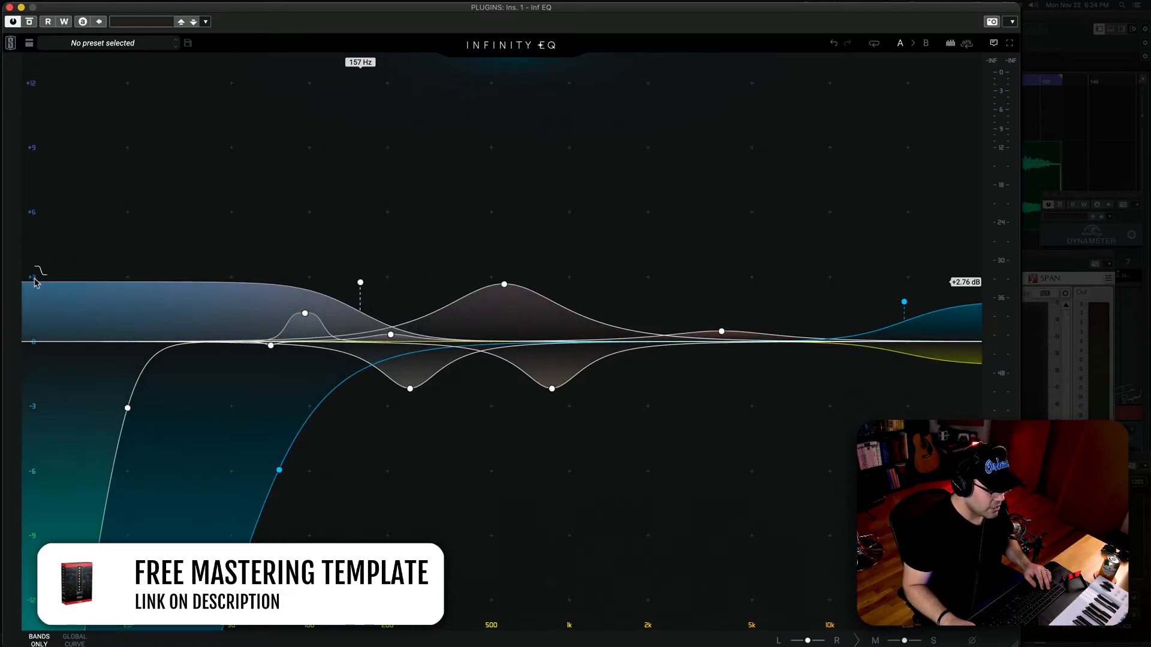
mouse_move(504, 285)
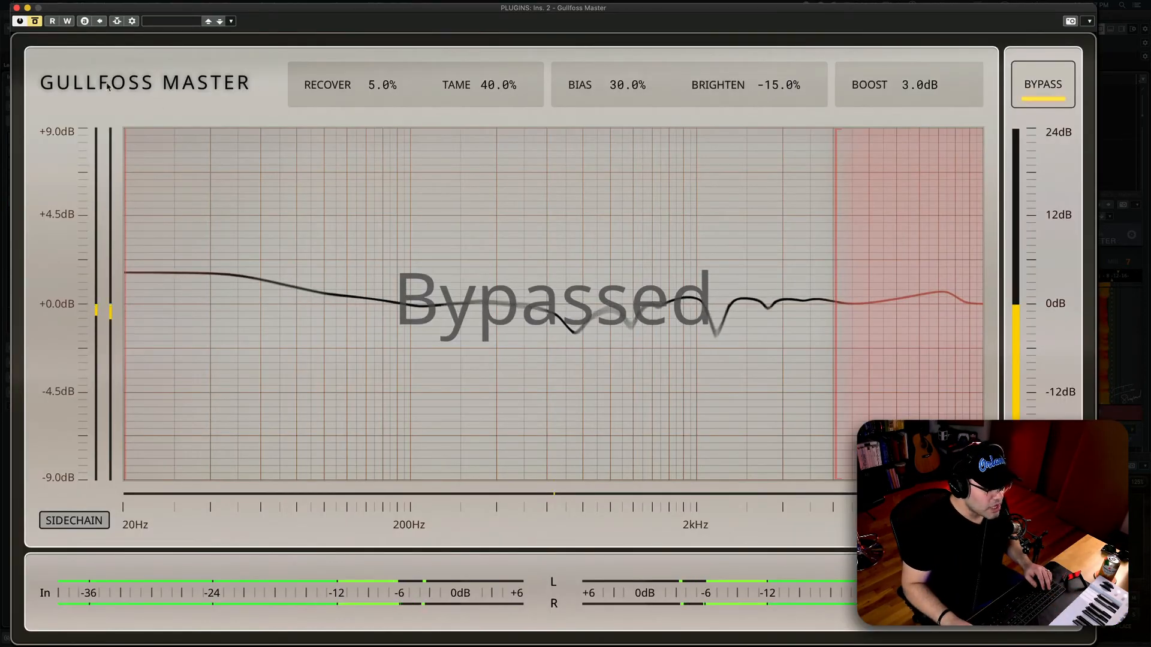
Step: Take Gullfoss Master out of bypass and set its Boost to 2.0 dB
left_click(35, 22)
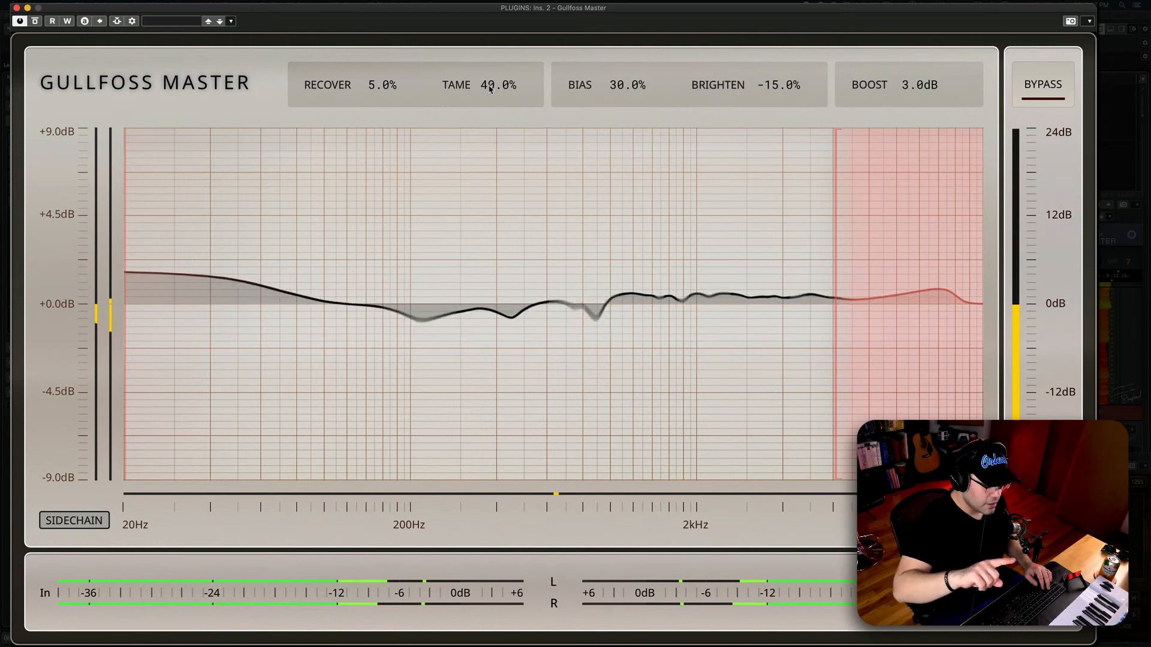
left_click_drag(917, 88, 917, 118)
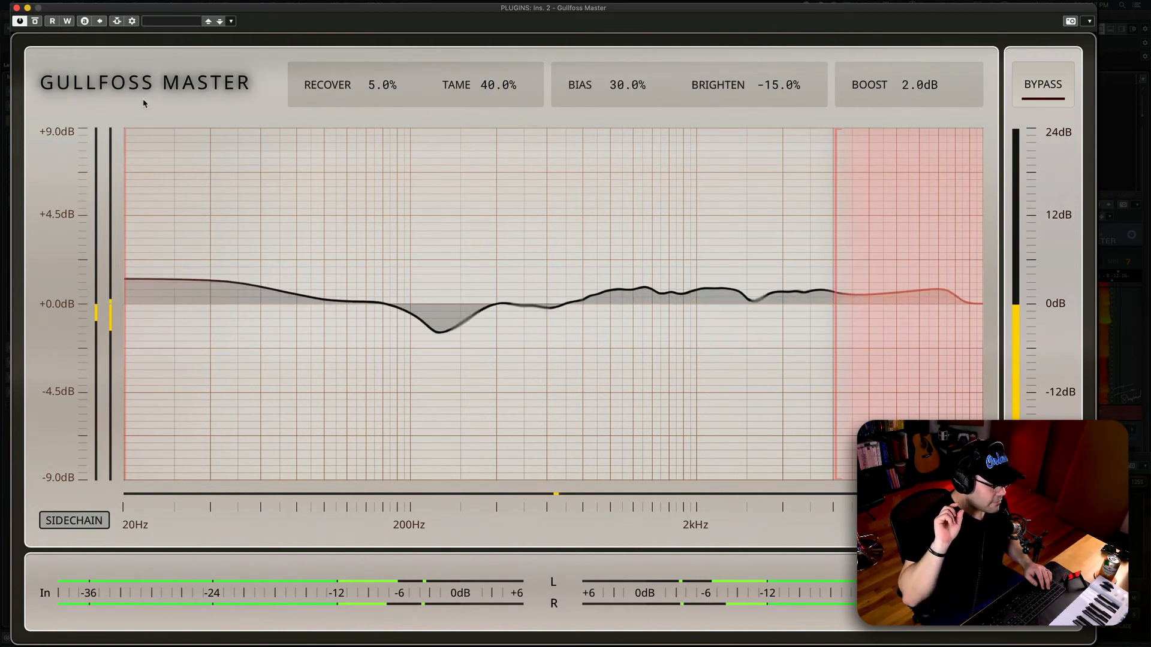
Step: Compare the mix with Gullfoss Master bypassed and active, leave it active and close its editor
left_click(36, 23)
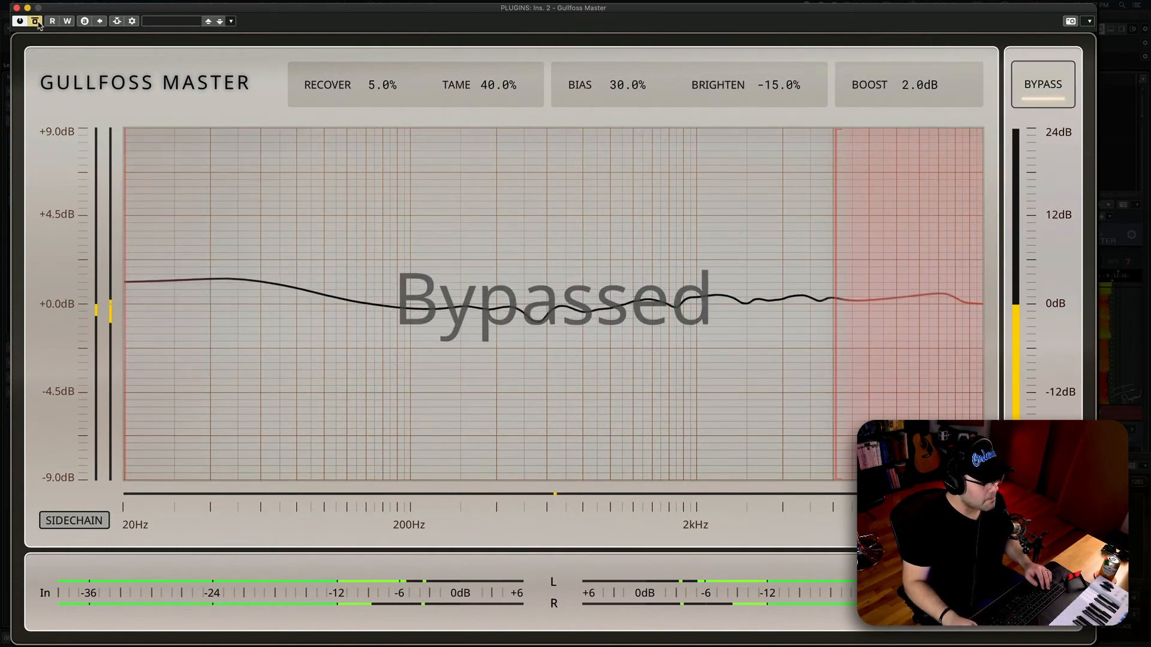
left_click(36, 22)
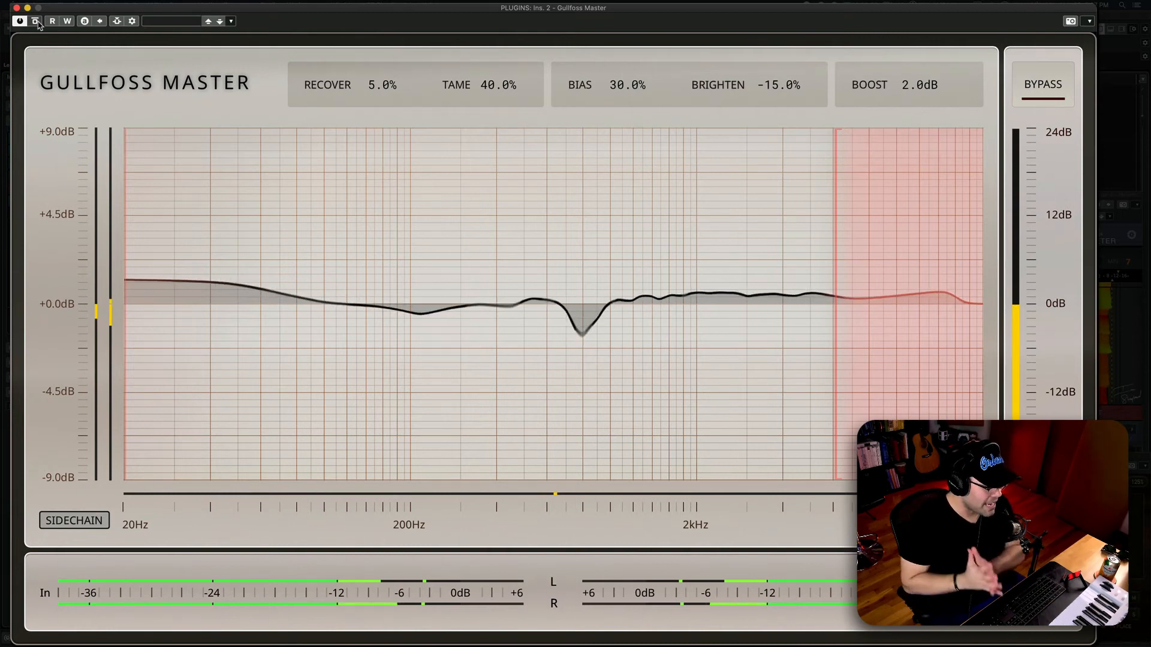
left_click(36, 22)
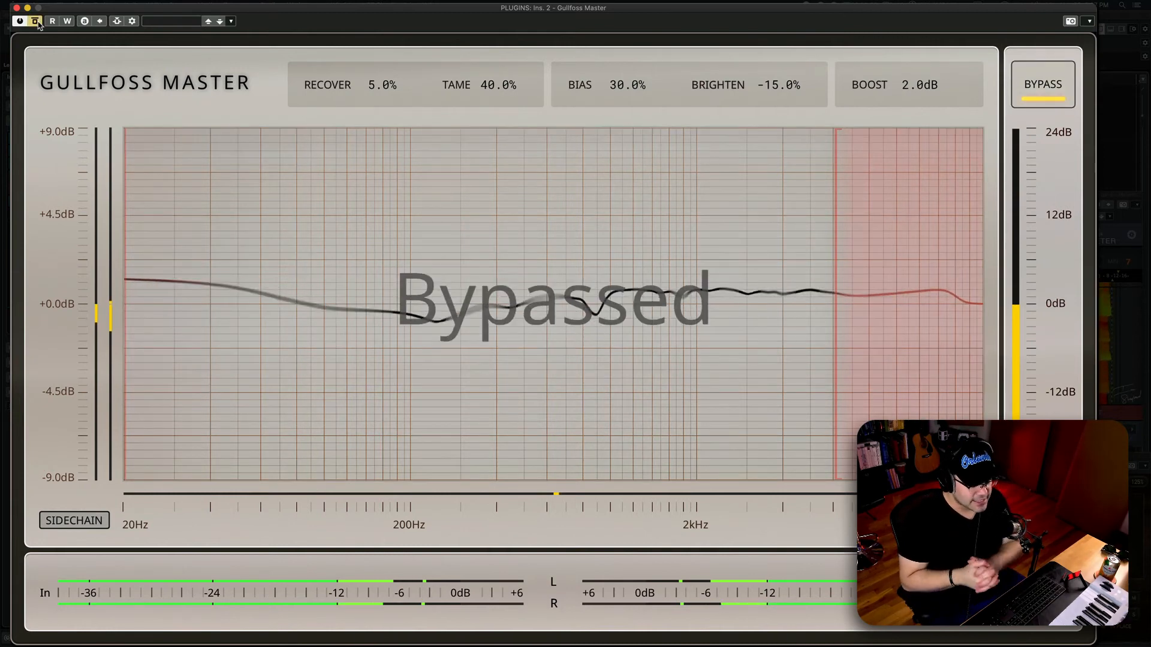
left_click(36, 22)
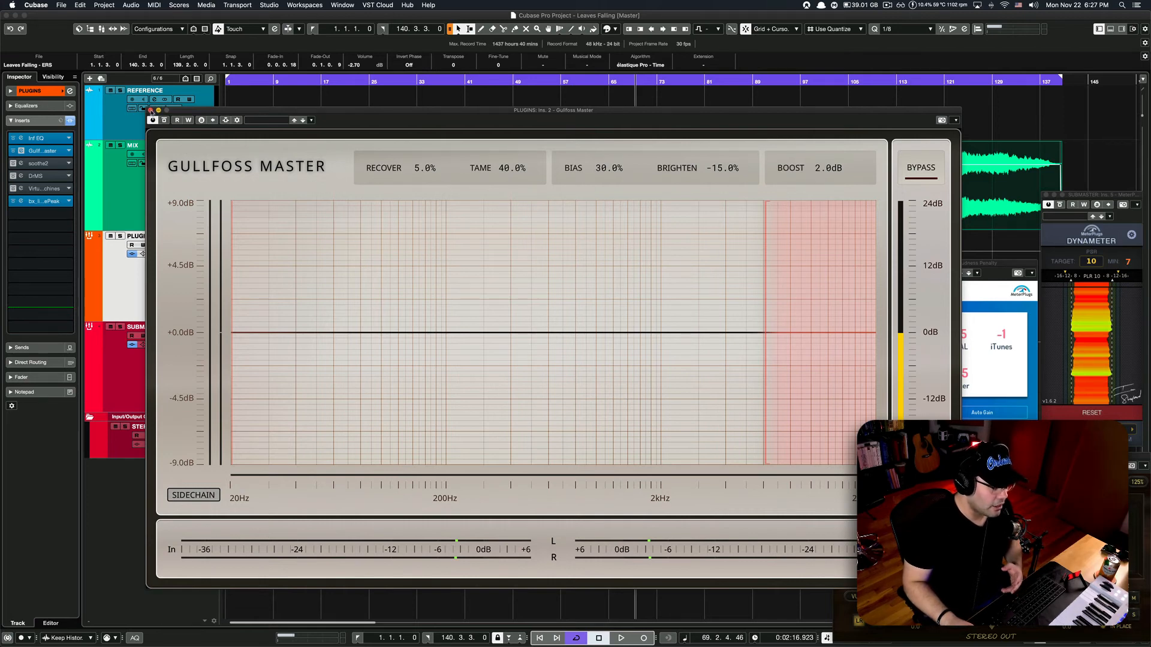
left_click(150, 110)
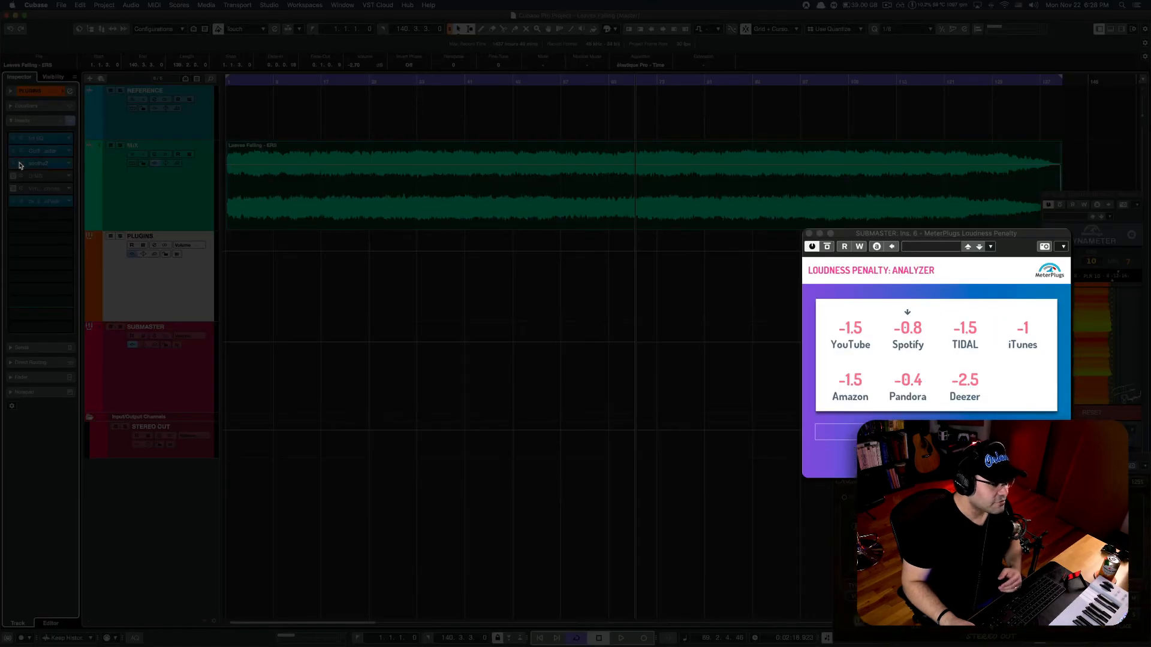
Step: Set the low cut of soothe2 on the PLUGINS track to 1.7 kHz, audition the mix and close the editor
left_click(19, 165)
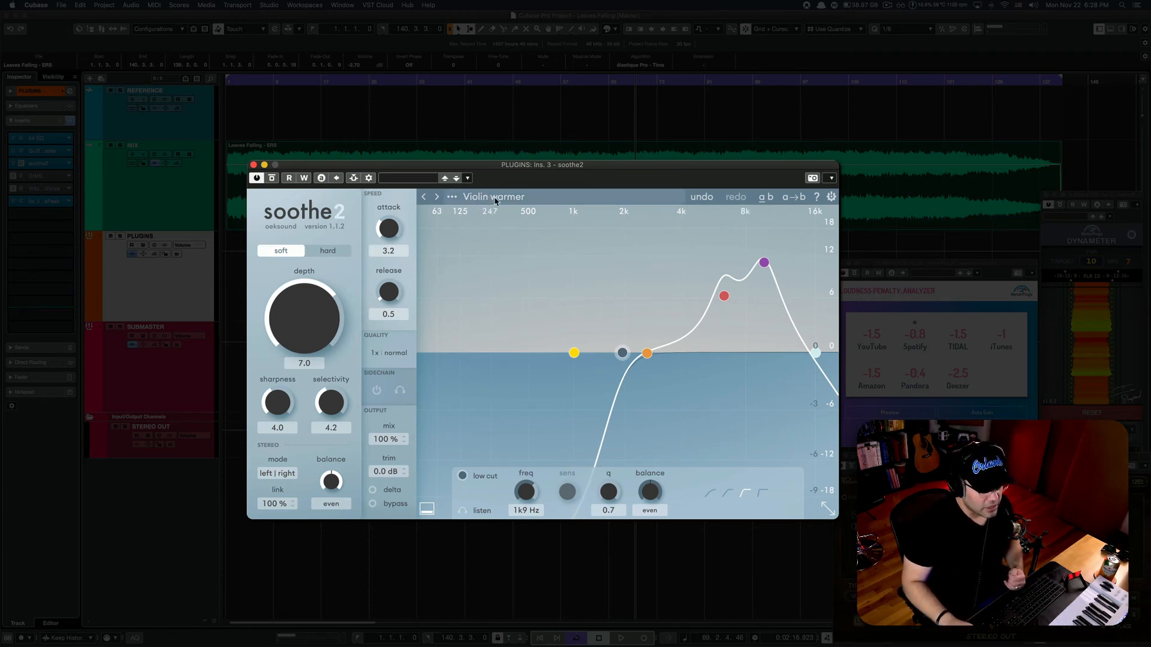
left_click_drag(639, 354, 612, 356)
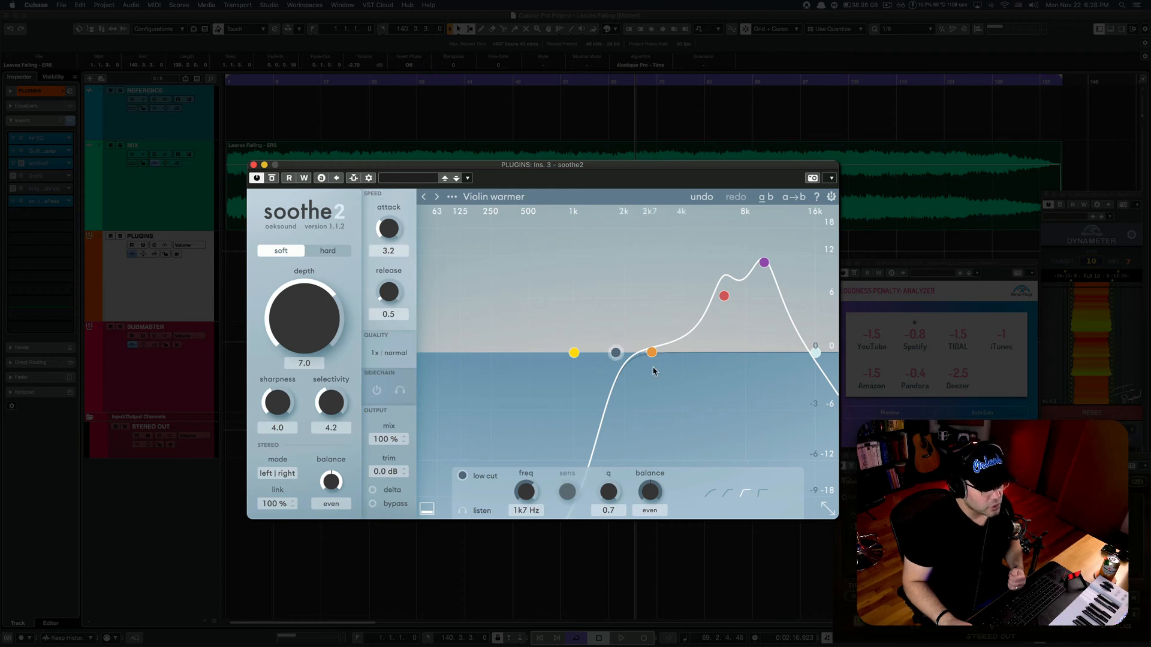
key("space")
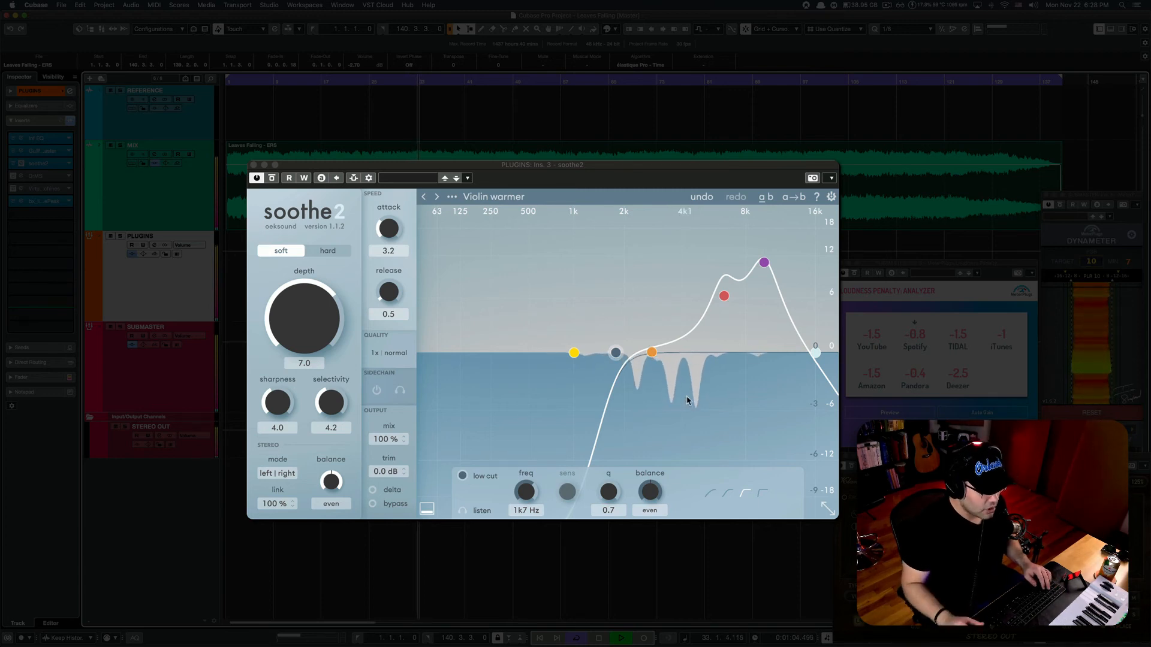
key("space")
left_click(253, 165)
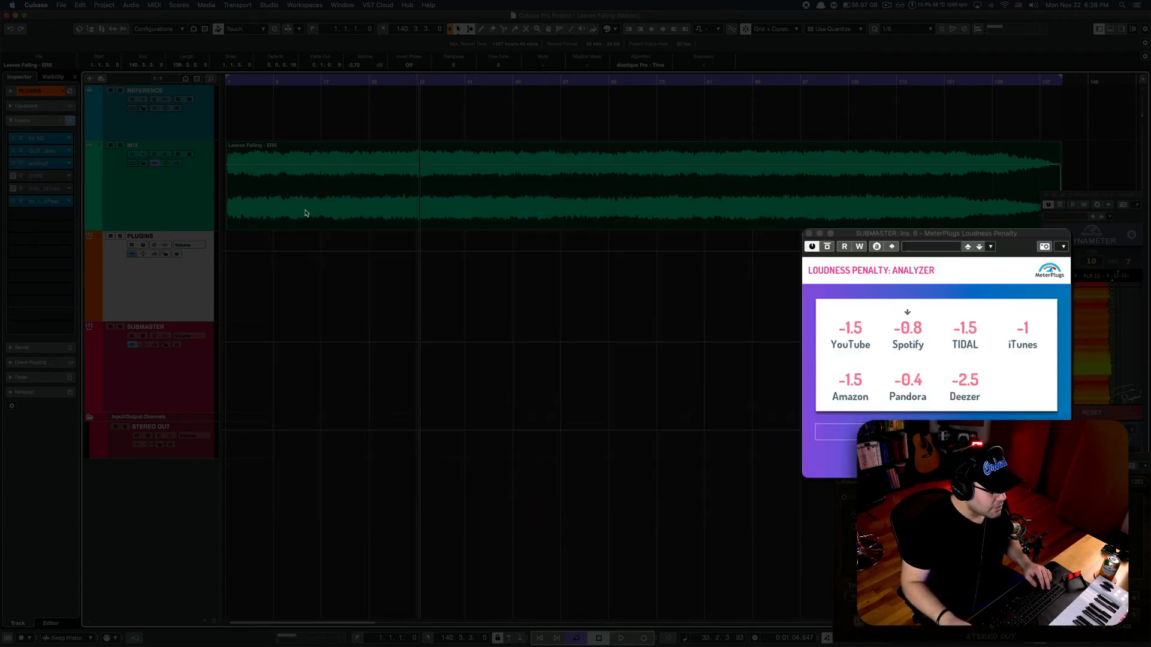
Step: Activate the DrMS spatial processor on the PLUGINS track and review its 011 Gentle Mix Widen settings
left_click(13, 177)
left_click(21, 178)
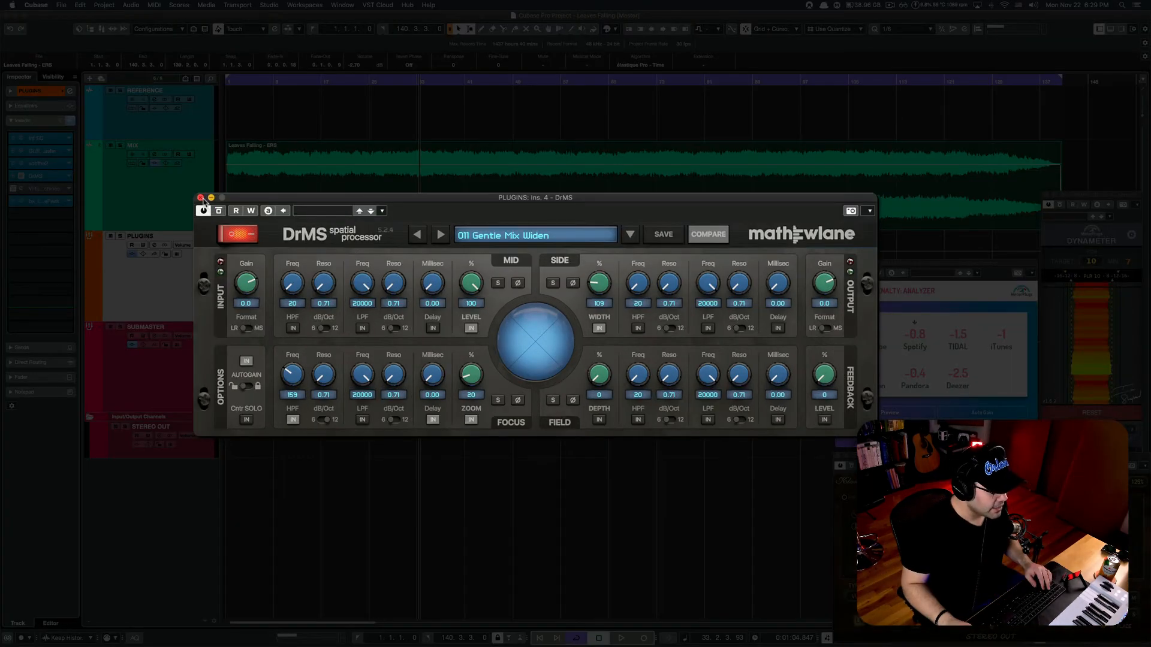
left_click(283, 227)
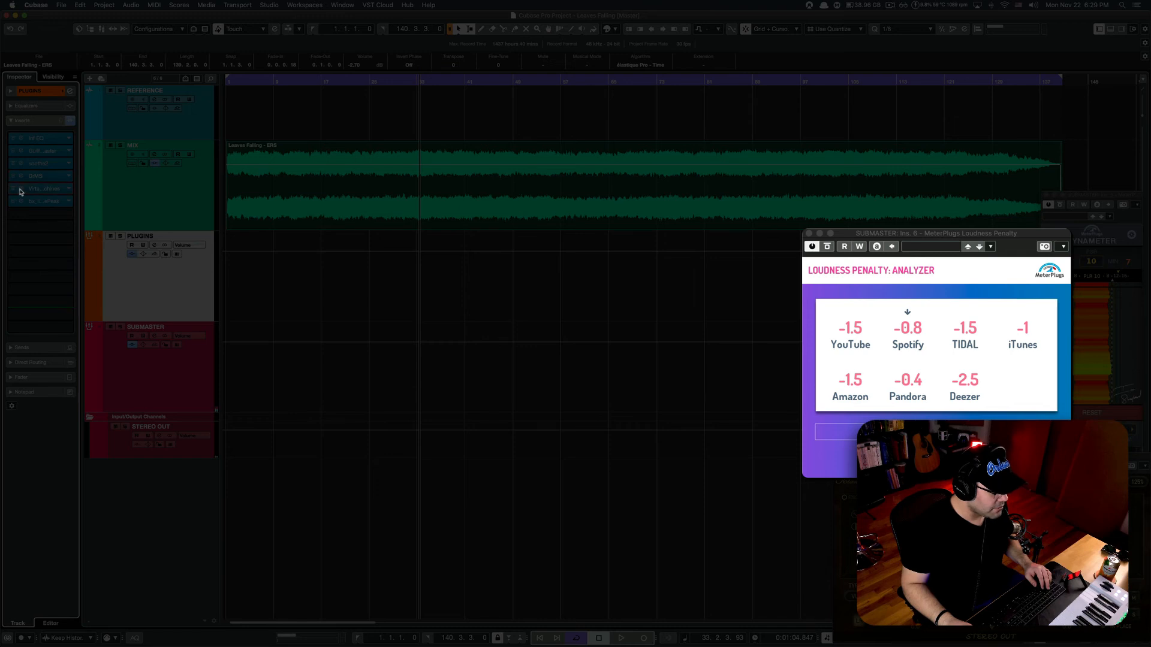
Step: Open the Virtual Tape Machines editor on the PLUGINS track and position its window
left_click(20, 190)
left_click_drag(607, 162, 605, 164)
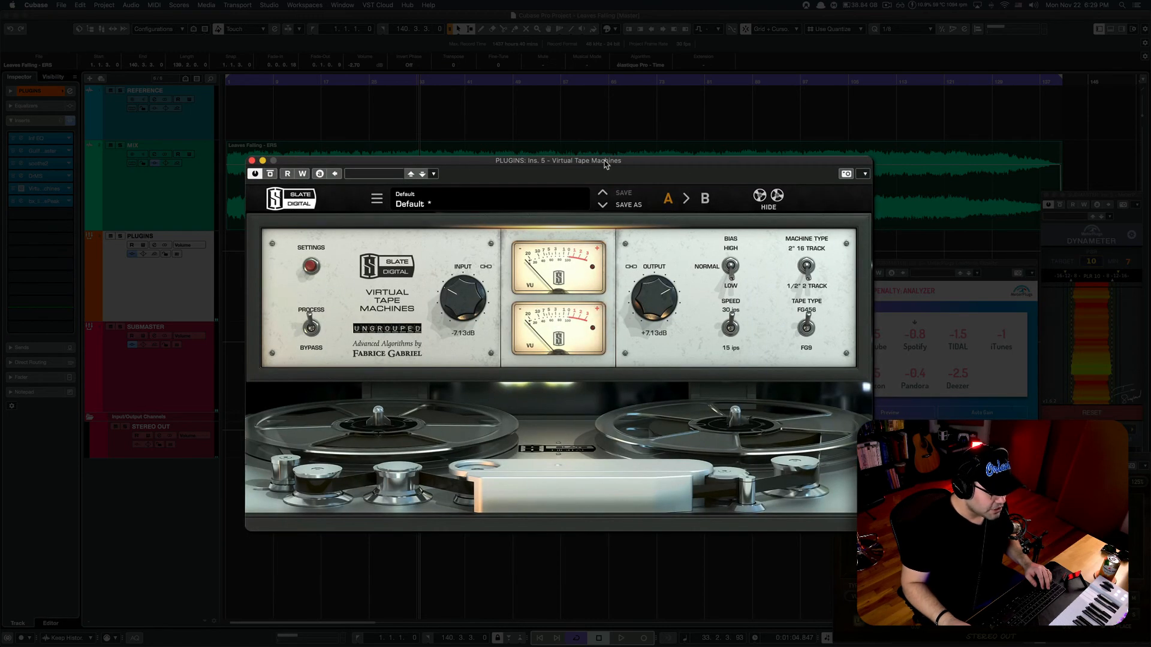